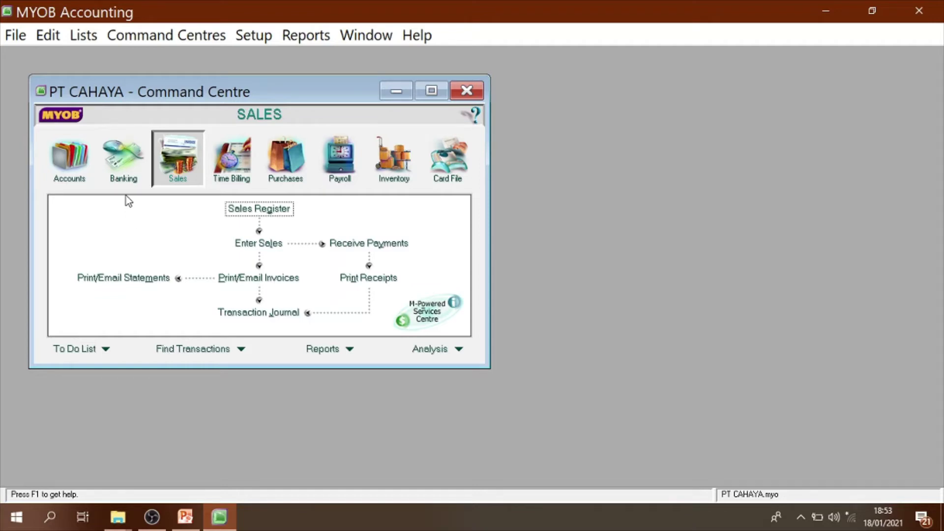
click(121, 173)
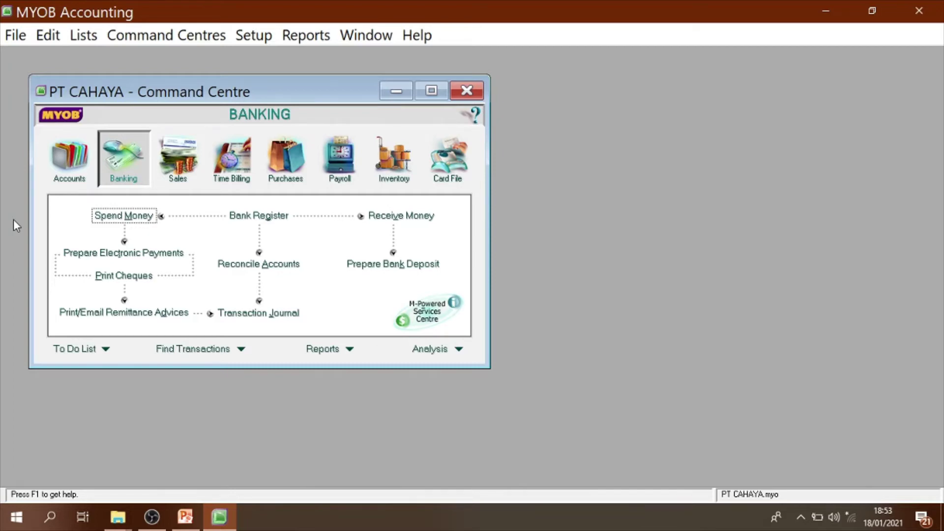
click(292, 183)
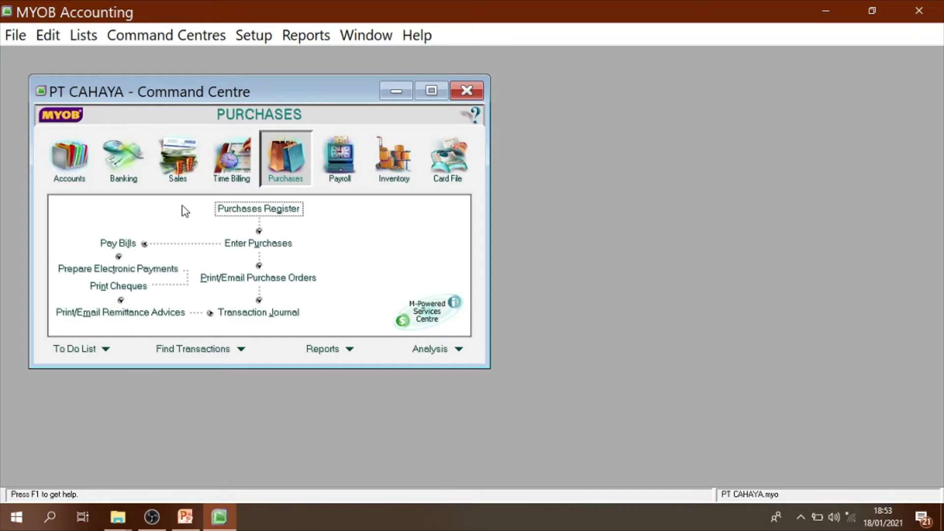
Open Receive Payments in the Sales command centre and choose TOKO BAHANA as the customer
click(183, 180)
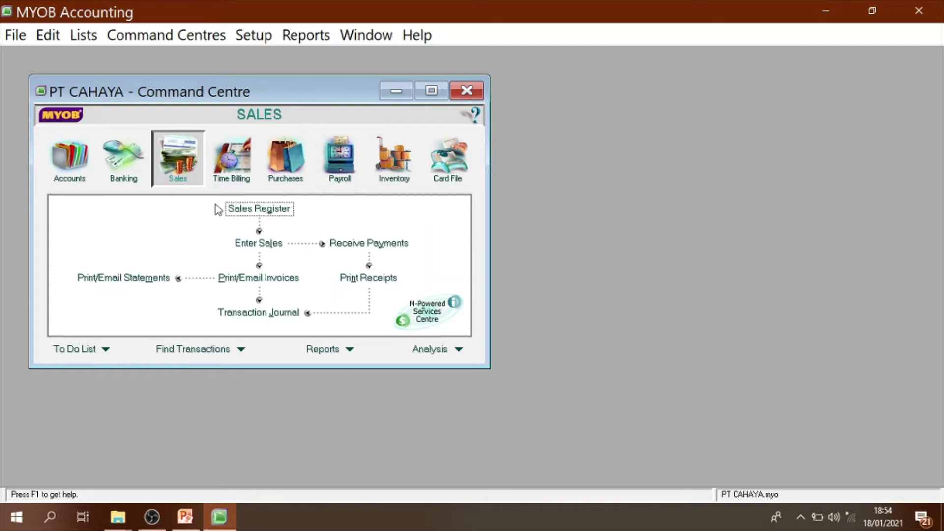
click(354, 247)
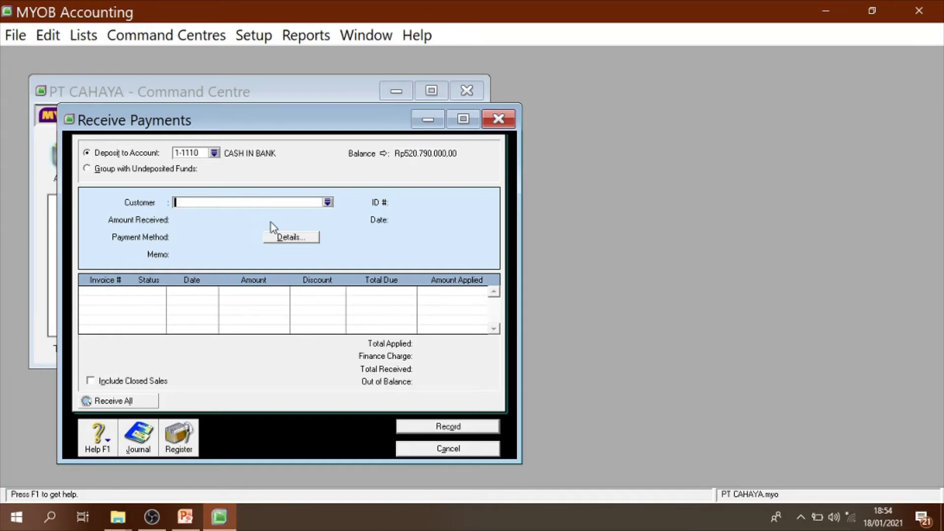
click(330, 202)
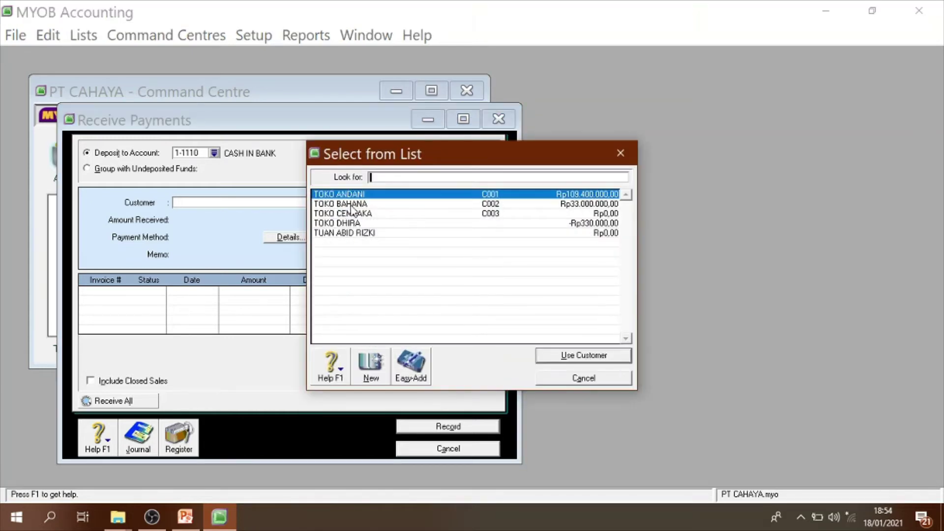
double_click(351, 205)
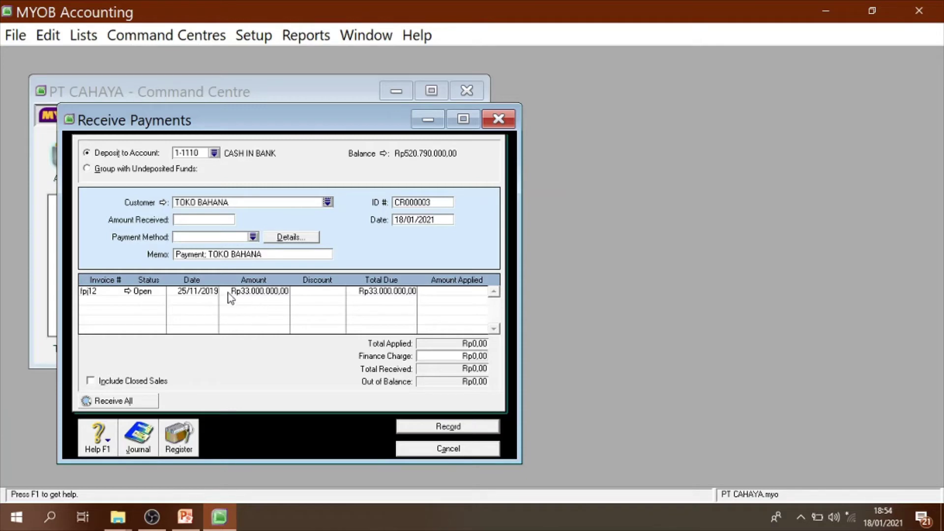
Set the payment's ID to B 13 and its date to 02/12/2019, consulting the cash receipt slide in PowerPoint
click(415, 204)
mouse_move(216, 528)
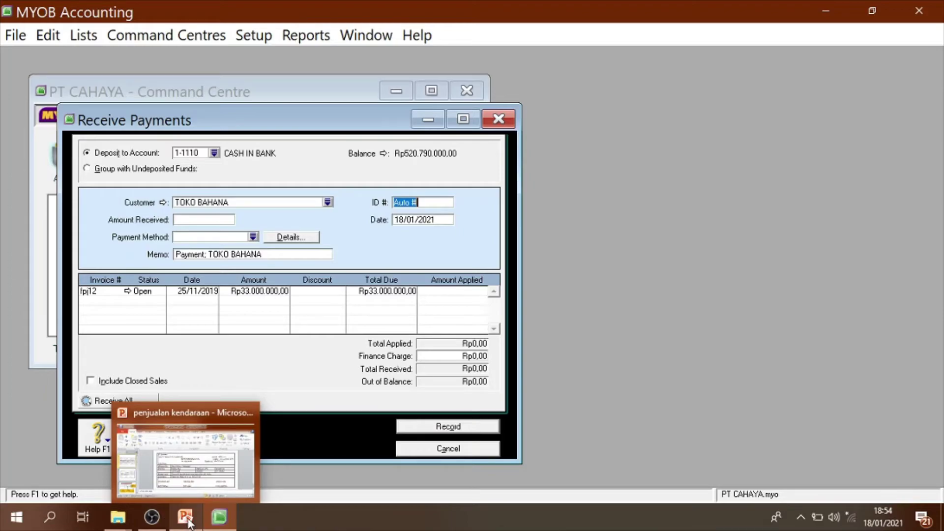
click(186, 519)
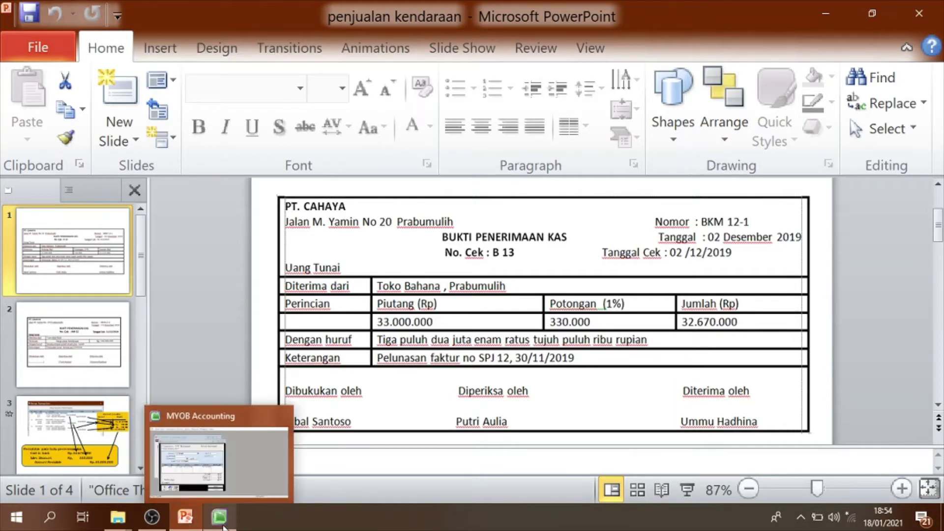
click(222, 527)
text(b)
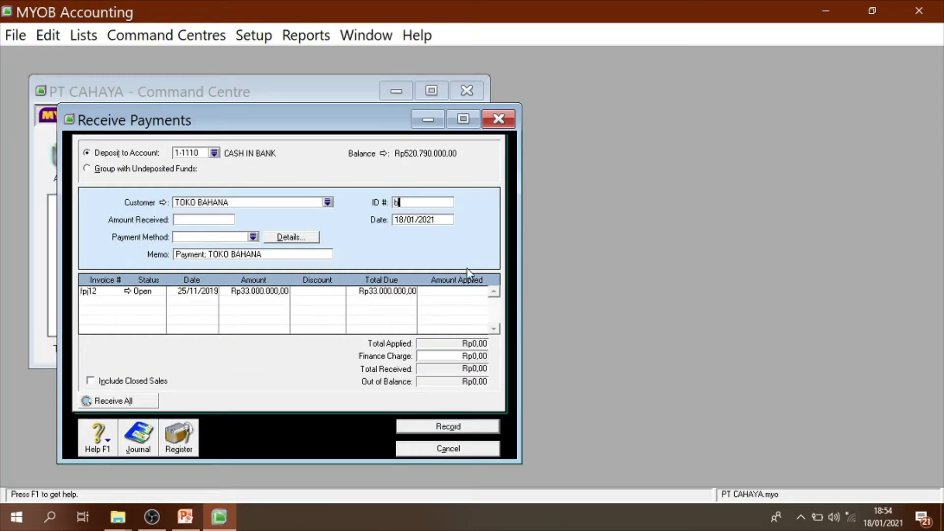
key(BackSpace)
text(B 13)
click(421, 225)
text(02/12/2019)
key(Tab)
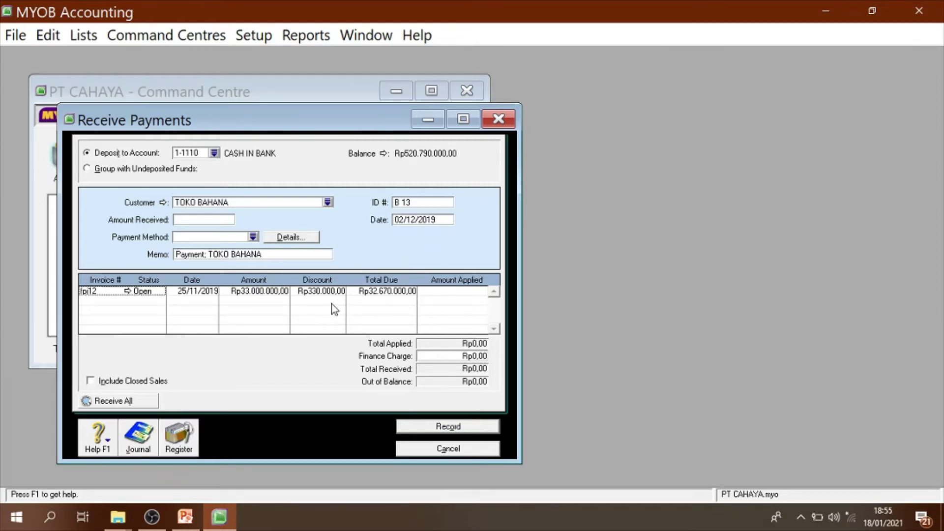
Check the total on the PowerPoint cash receipt and set the payment's amount received to Rp32.670.000
click(197, 222)
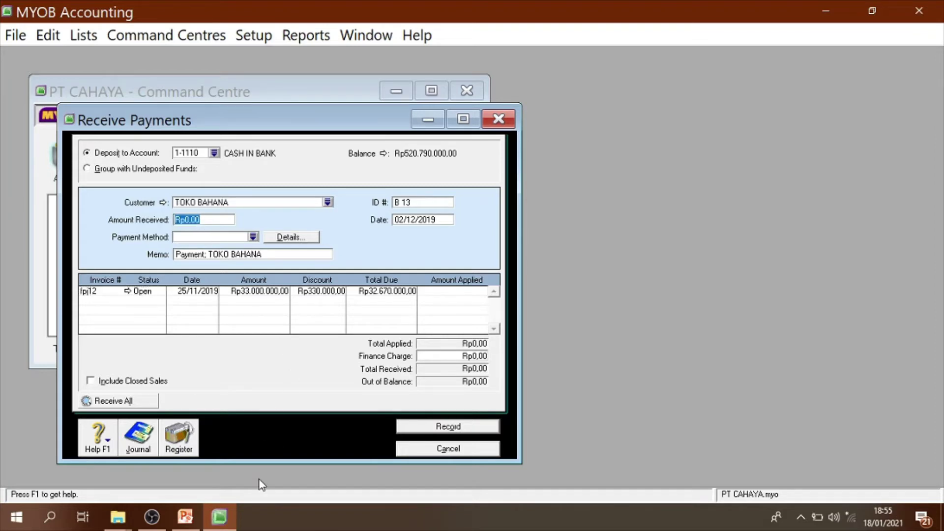
click(185, 516)
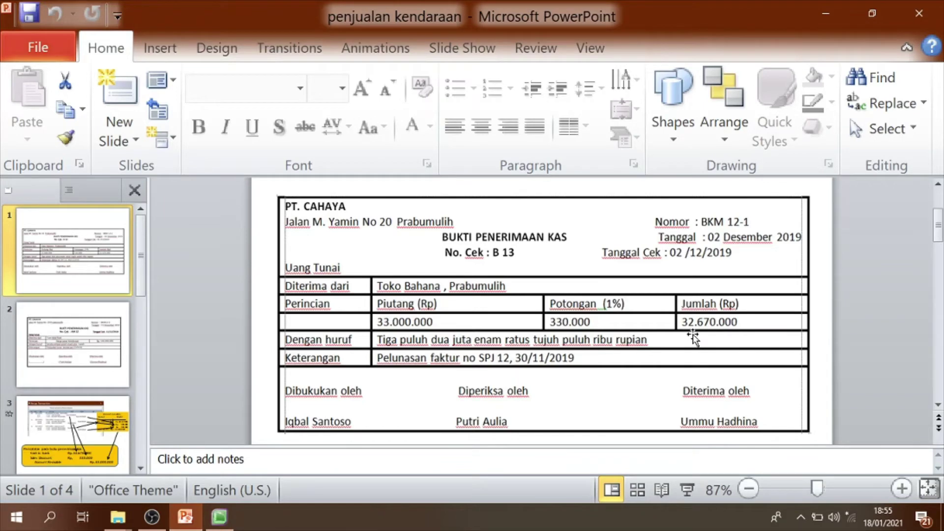
click(822, 16)
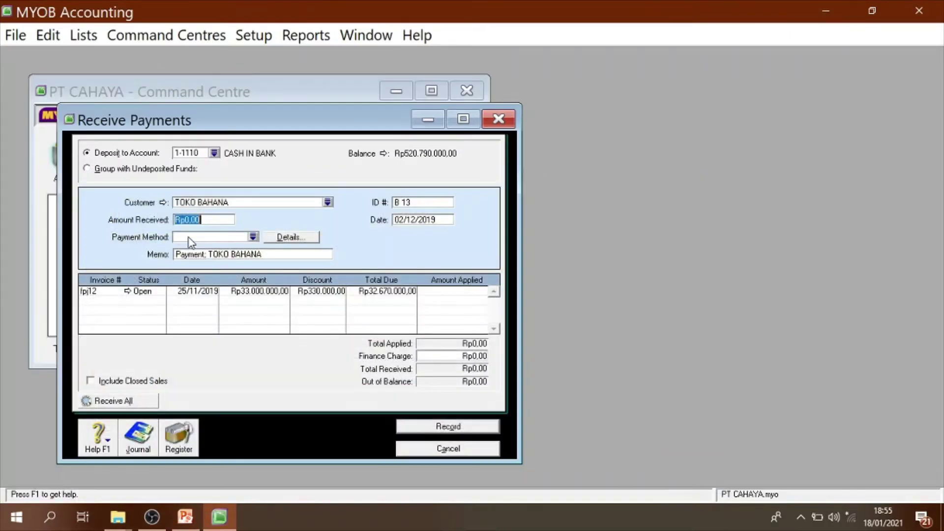
key(BackSpace)
text(32670000)
key(Tab)
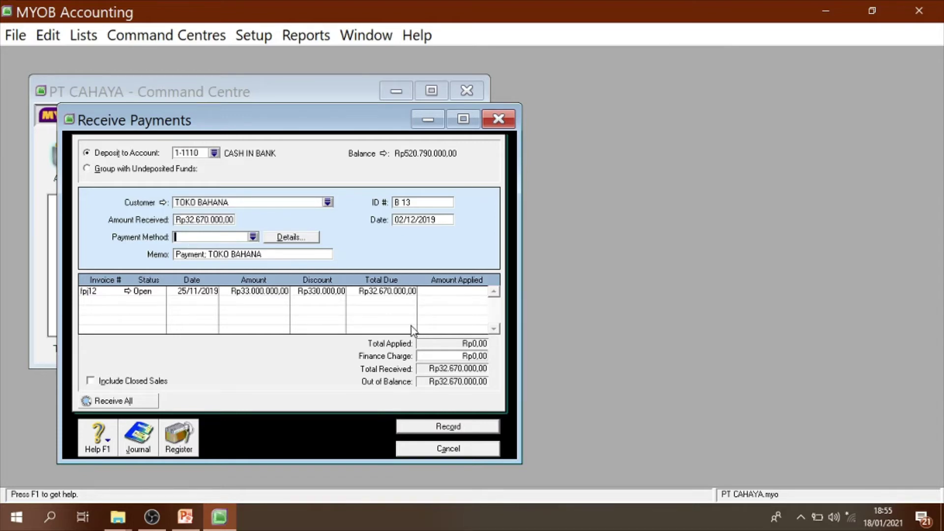
Apply Rp32.670.000 to invoice fpj12 and open the transaction recap for the payment
click(445, 292)
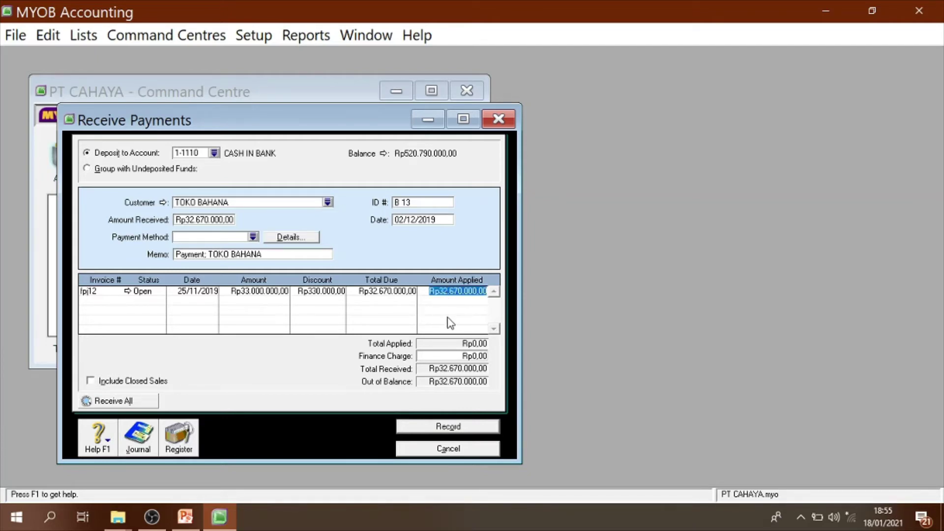
key(Tab)
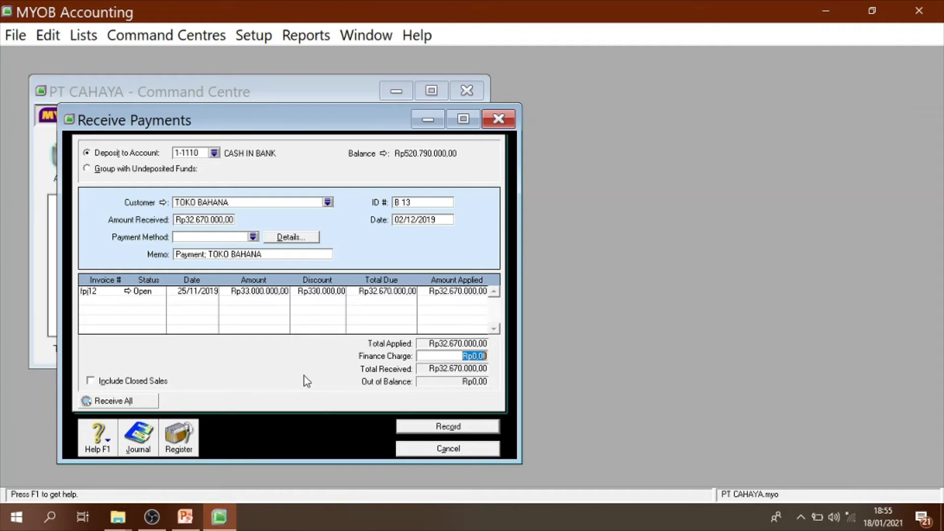
key(ctrl+r)
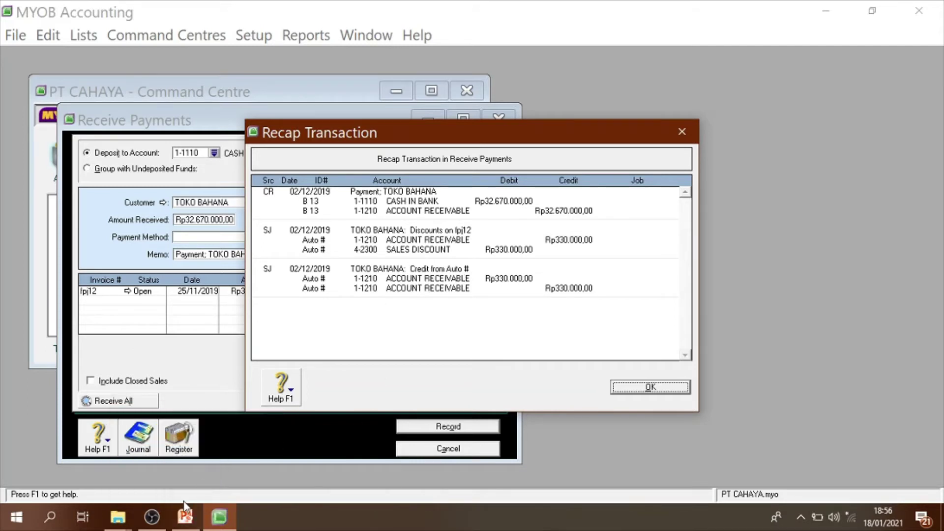
Switch to PowerPoint and present slide 3 to examine how the recap entries map to accounts receivable and the cash receipts journal
click(192, 517)
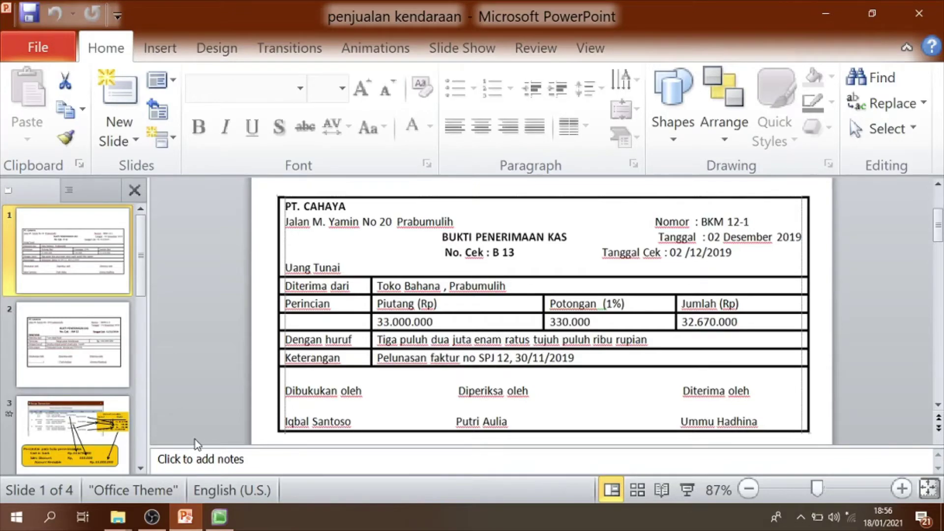
scroll(206, 428, down, 10)
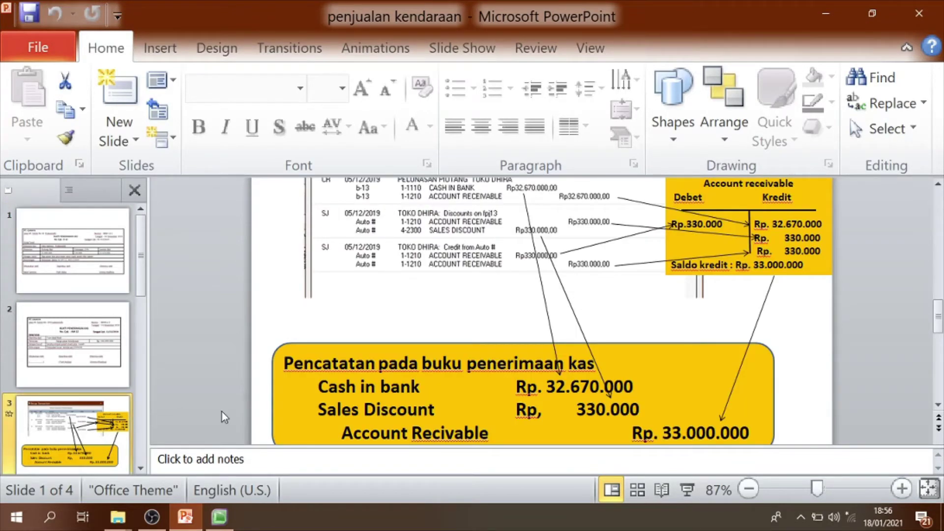
click(690, 494)
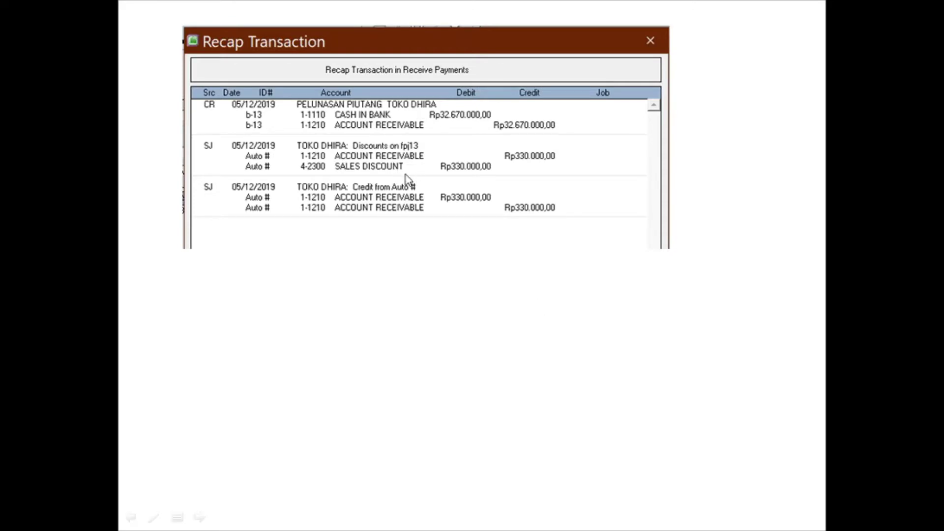
click(443, 186)
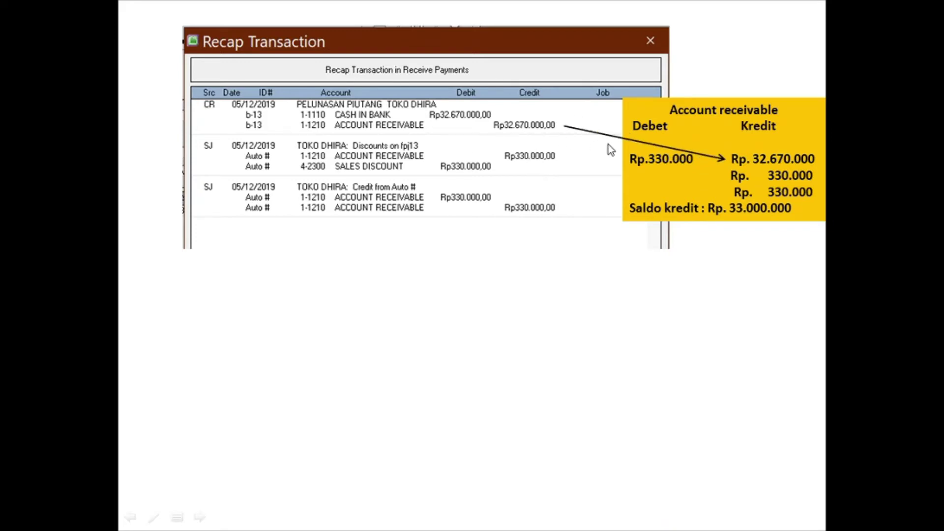
click(635, 223)
click(712, 256)
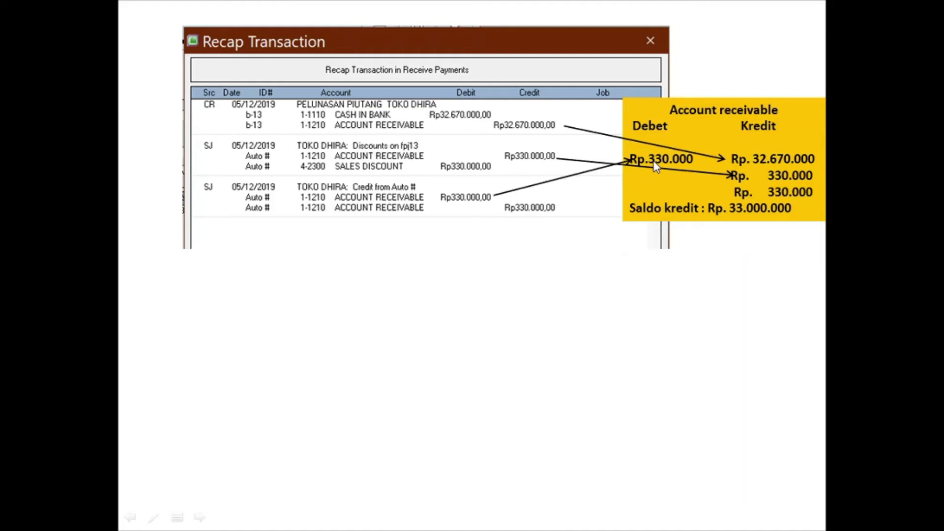
click(588, 238)
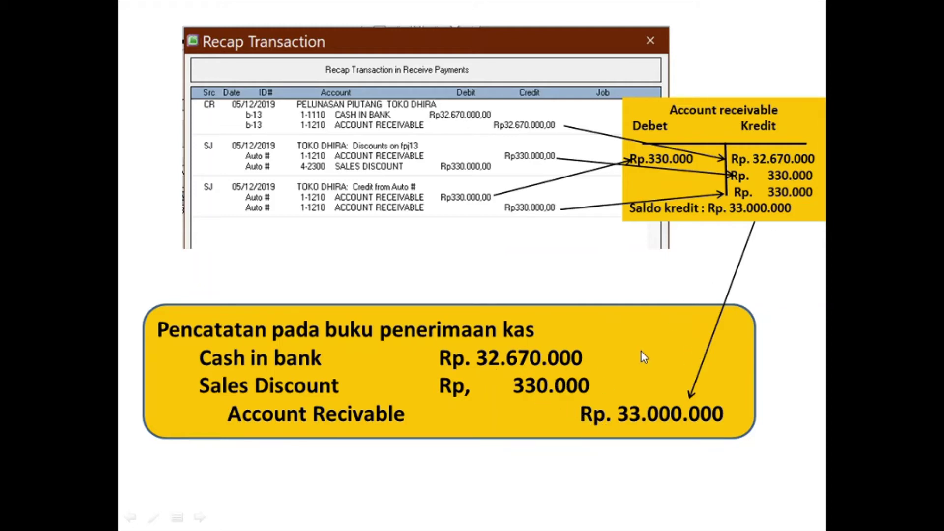
click(640, 413)
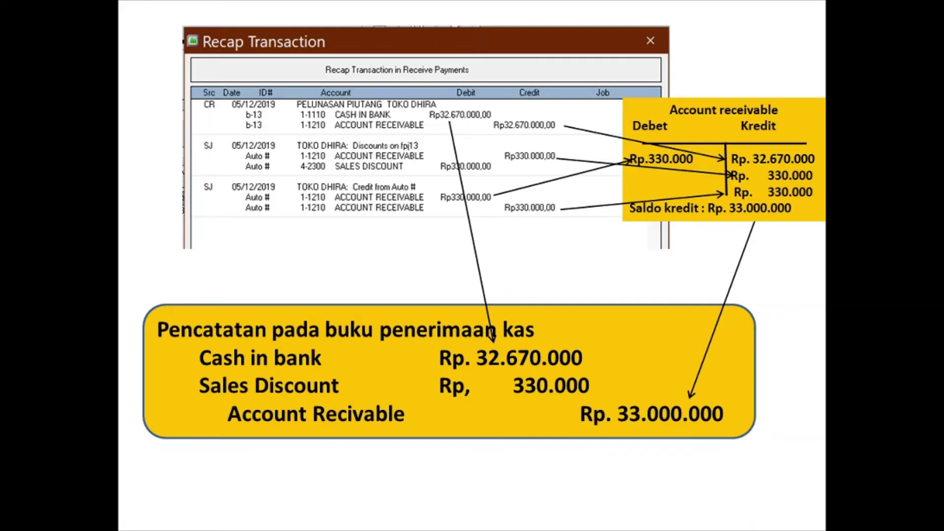
key(space)
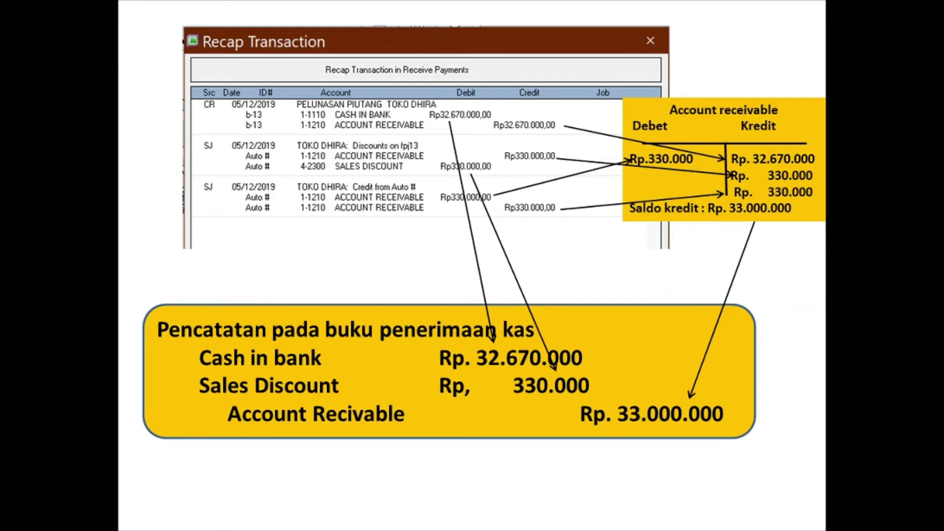
key(Escape)
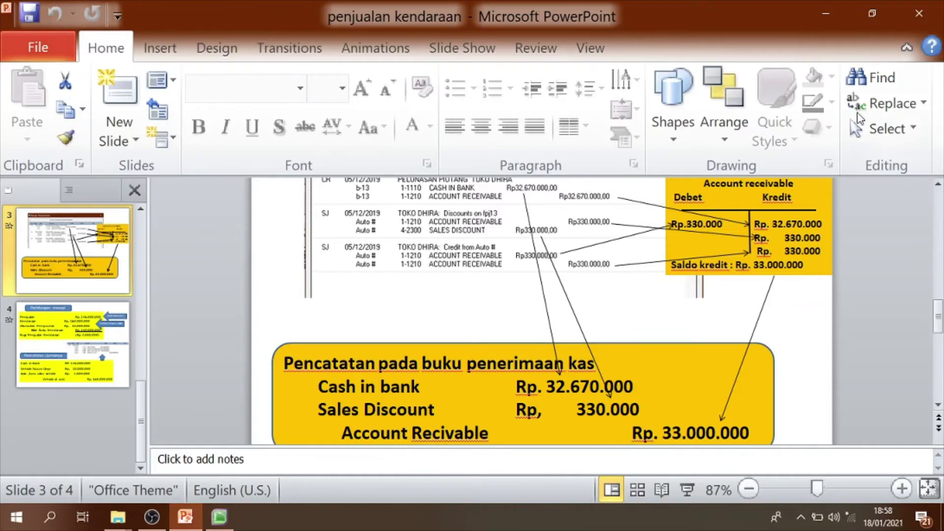
click(826, 15)
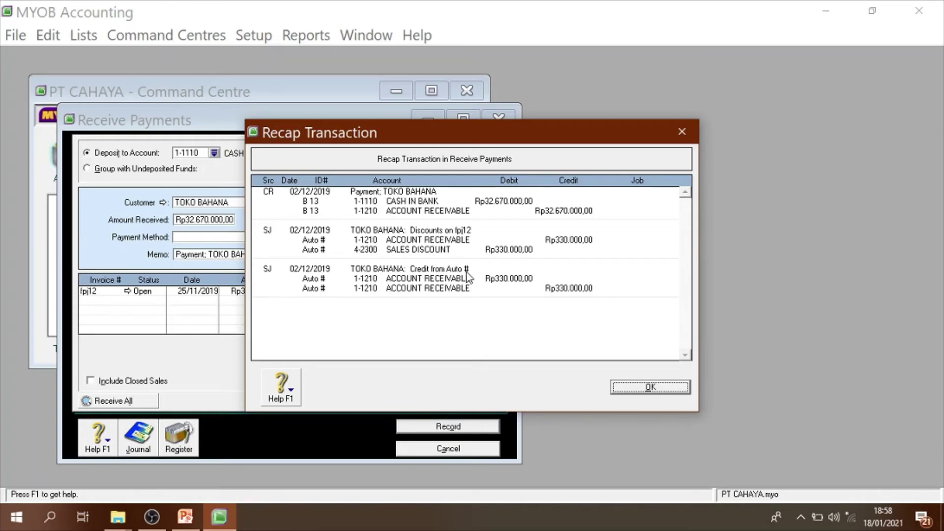
Close the transaction recap and record the TOKO BAHANA payment, leaving the discount credit memo for printing later
click(647, 386)
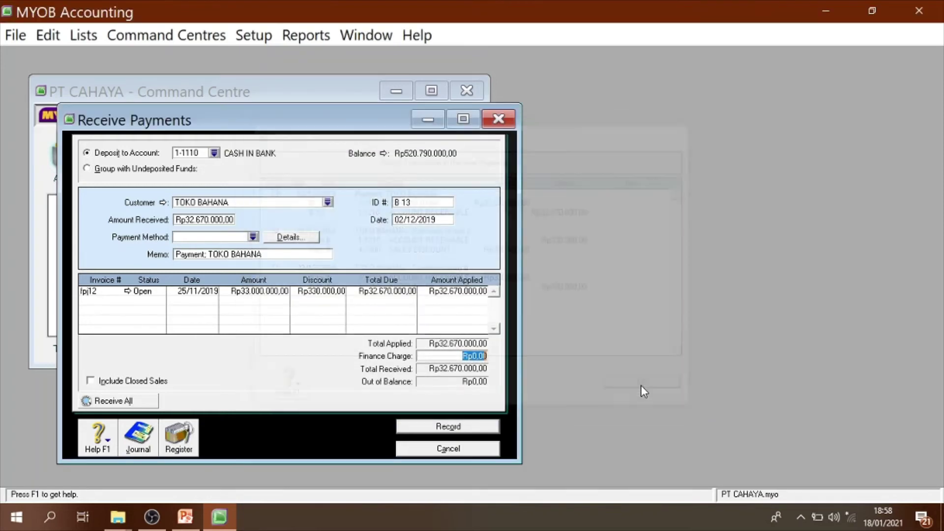
click(474, 427)
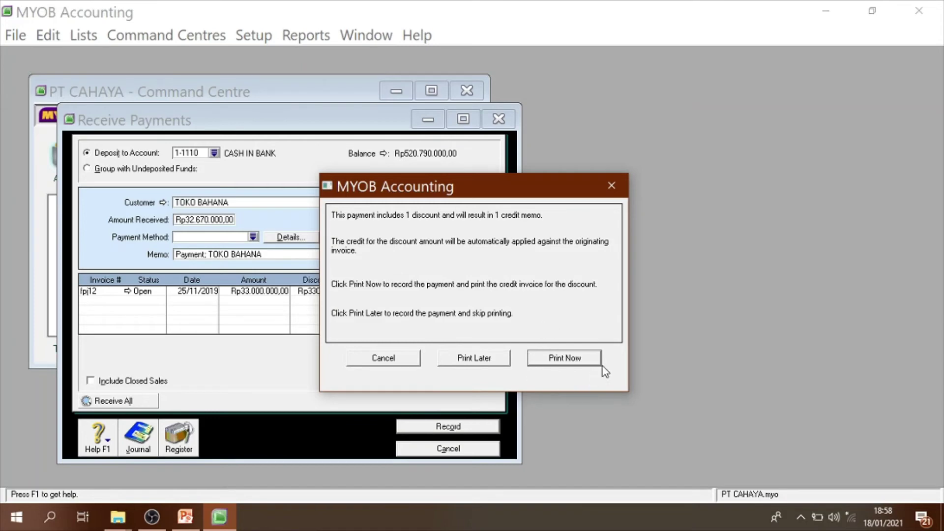
click(476, 361)
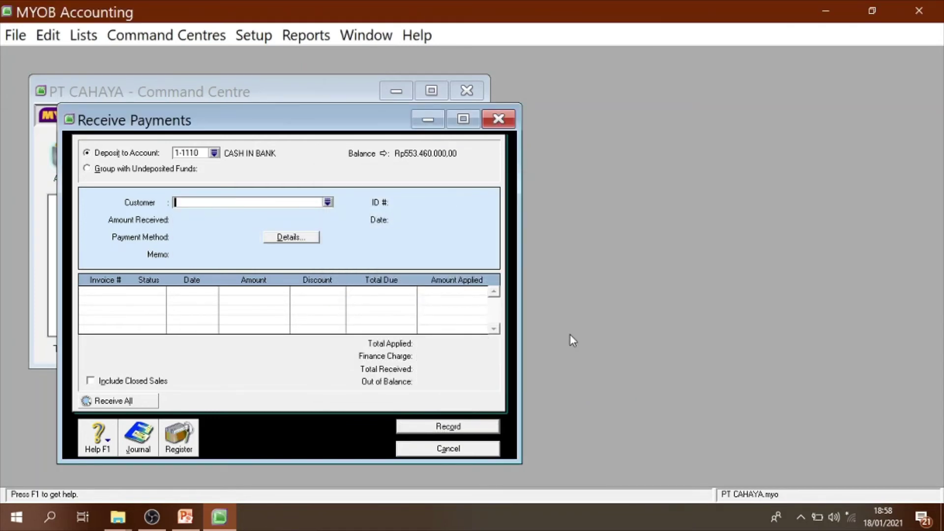
Close the Receive Payments window and open Receive Money from the Banking command centre
click(493, 450)
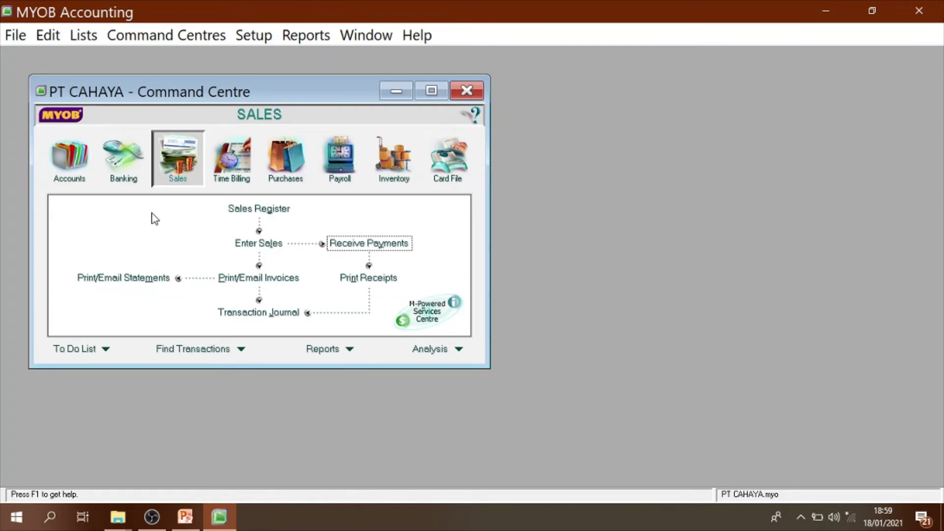
click(126, 177)
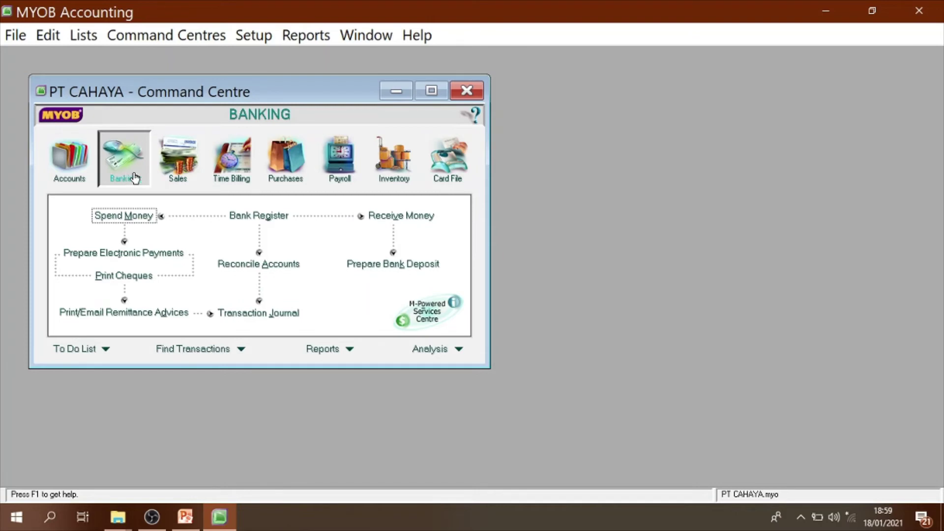
click(401, 219)
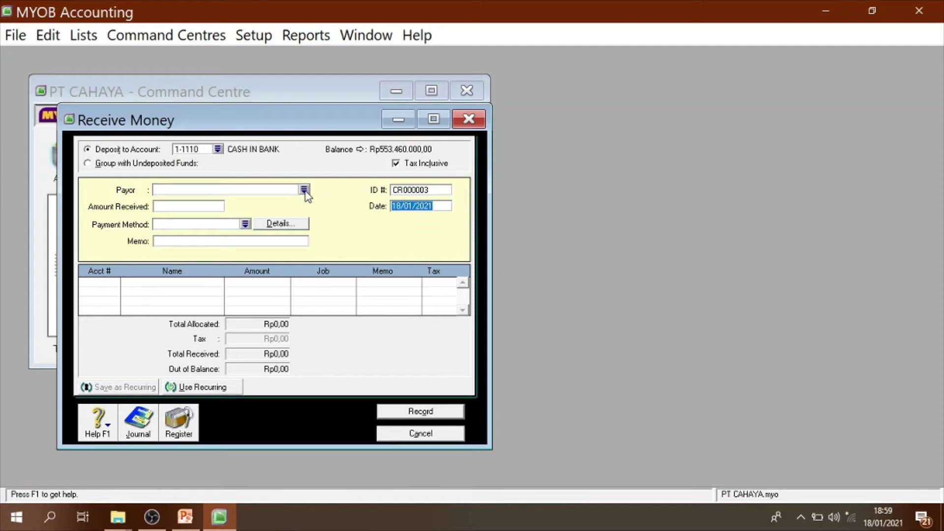
Switch to PowerPoint and present slide 2 to examine the cash receipt voucher for the vehicle sale
click(185, 516)
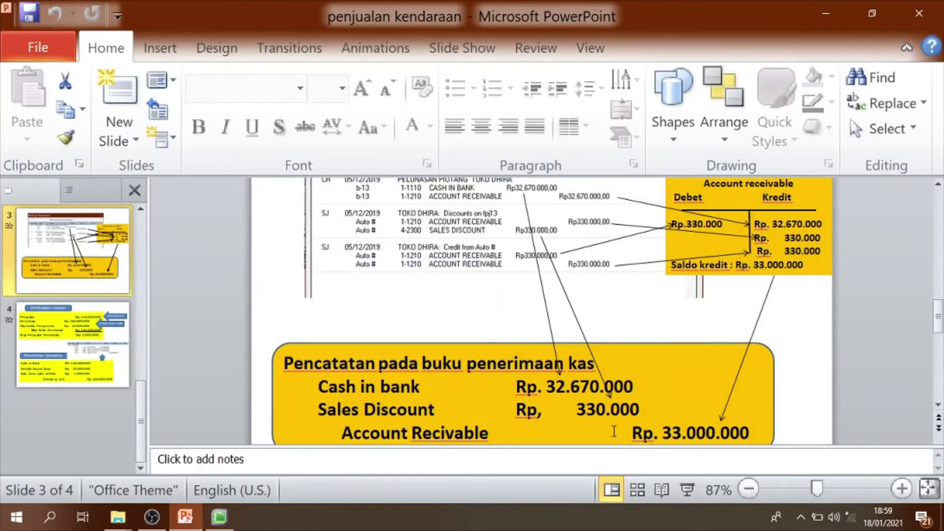
click(687, 490)
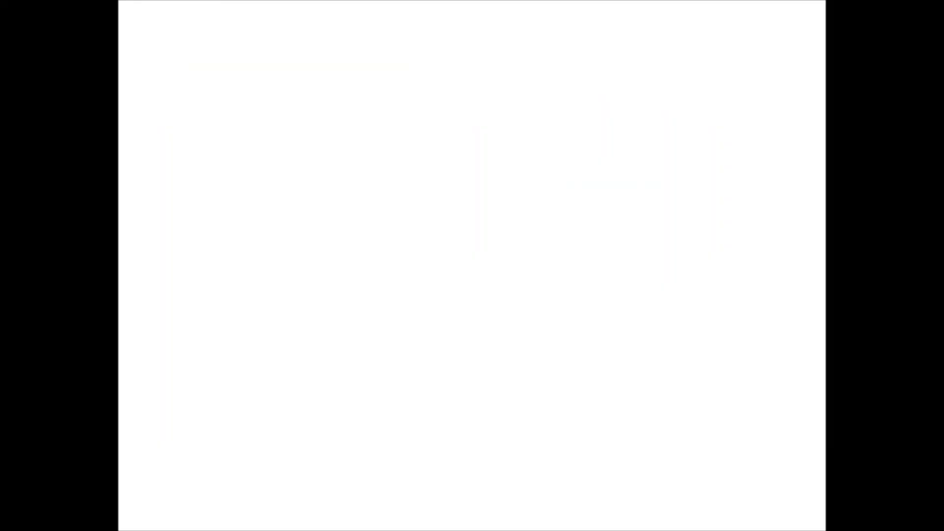
key(Left)
key(Left)
key(Left)
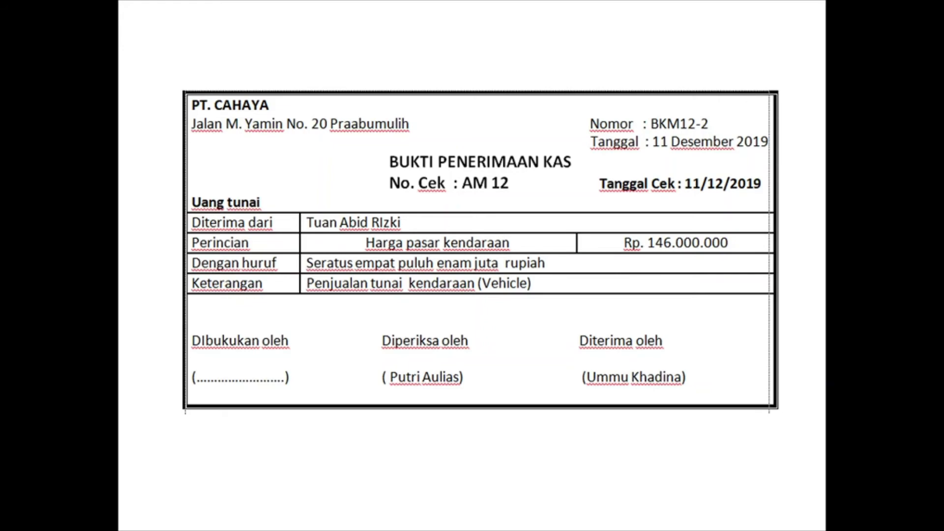
key(Escape)
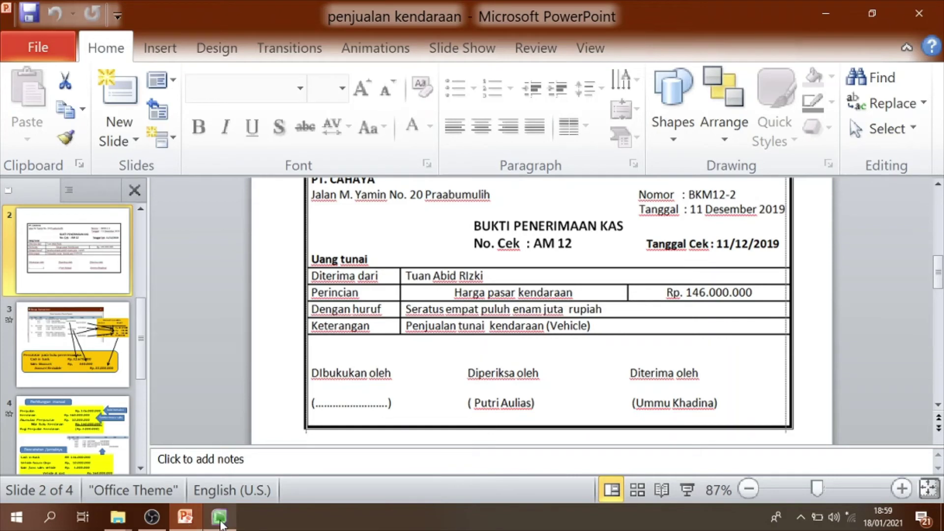
Switch back to MYOB, select the individual customer named on the voucher as payor, and set the amount received to Rp146.000.000
click(221, 524)
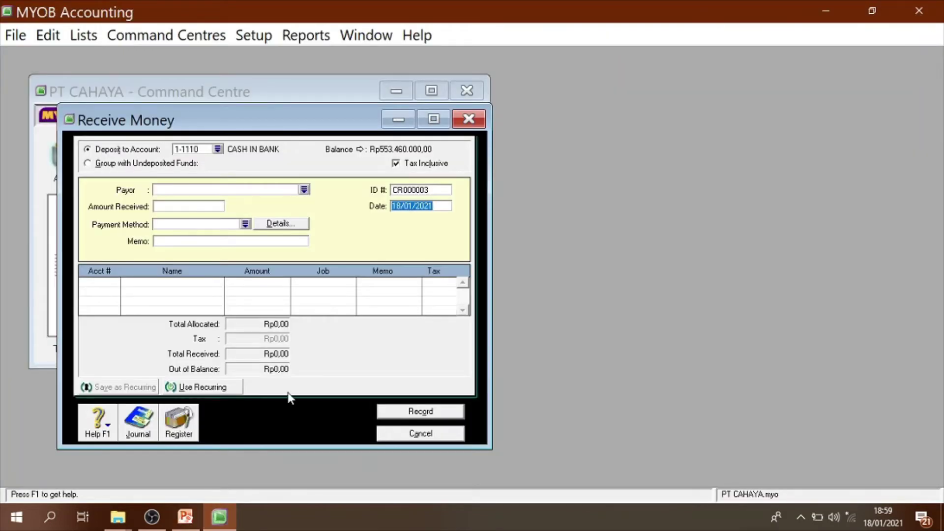
click(305, 190)
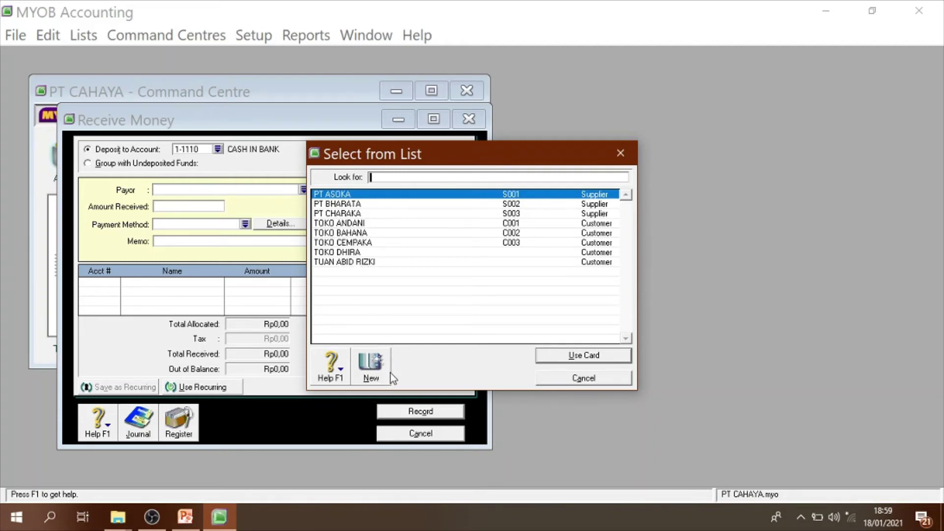
double_click(360, 262)
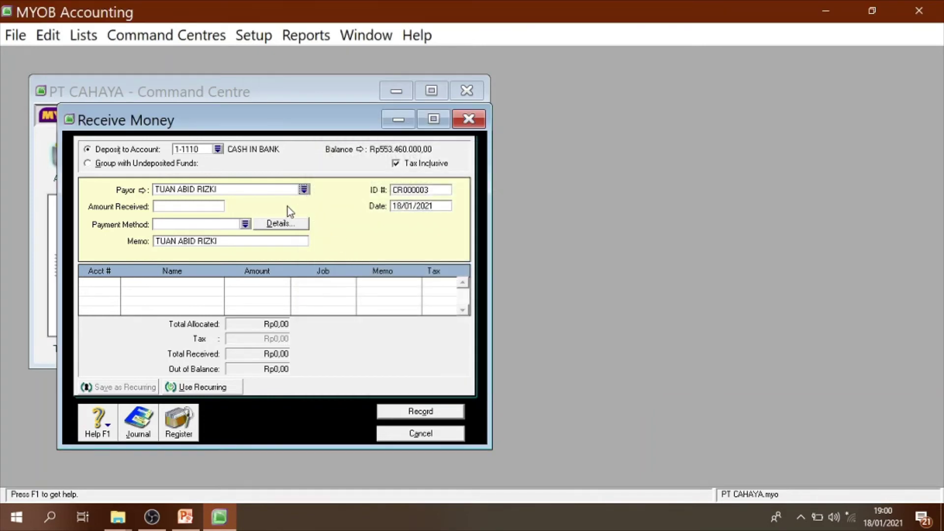
click(207, 208)
text(146000000)
key(Tab)
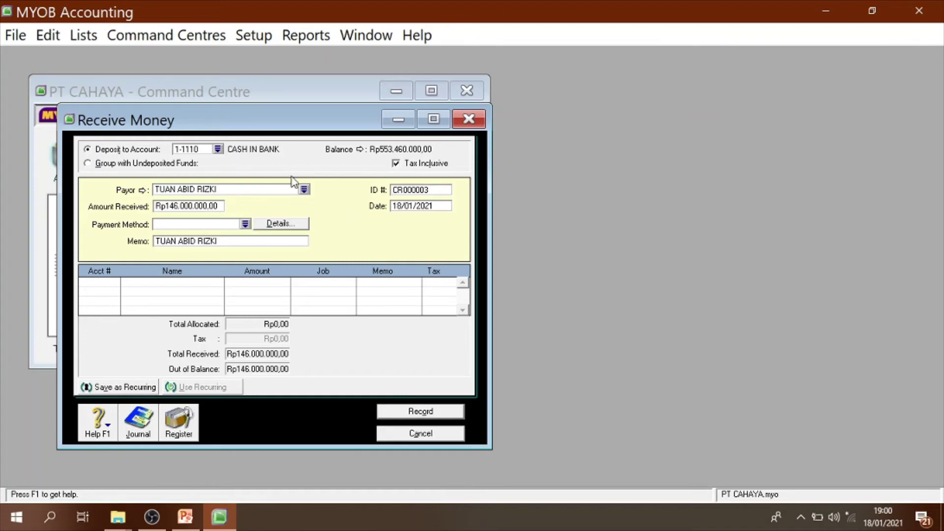
Check the cheque details on the PowerPoint voucher and set the receipt's ID number to AM12 and date to 11/12/2019 in MYOB
click(409, 192)
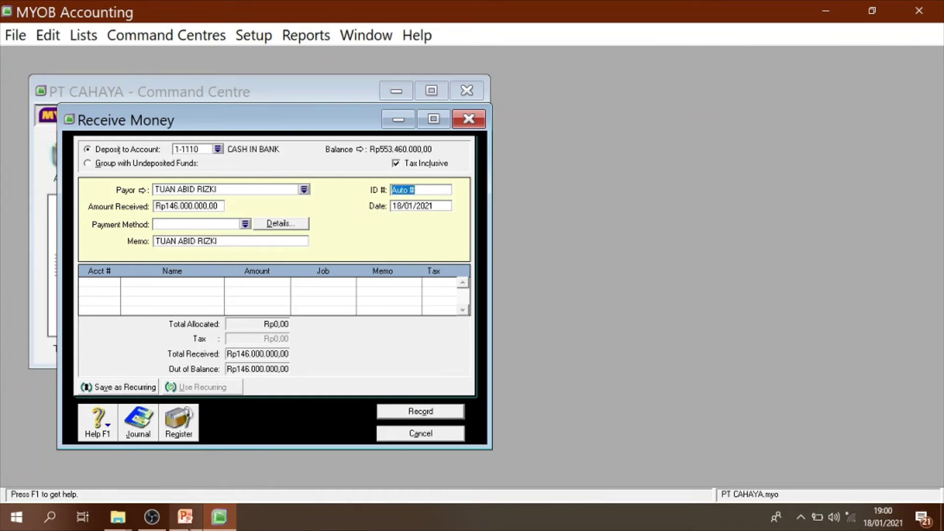
click(187, 519)
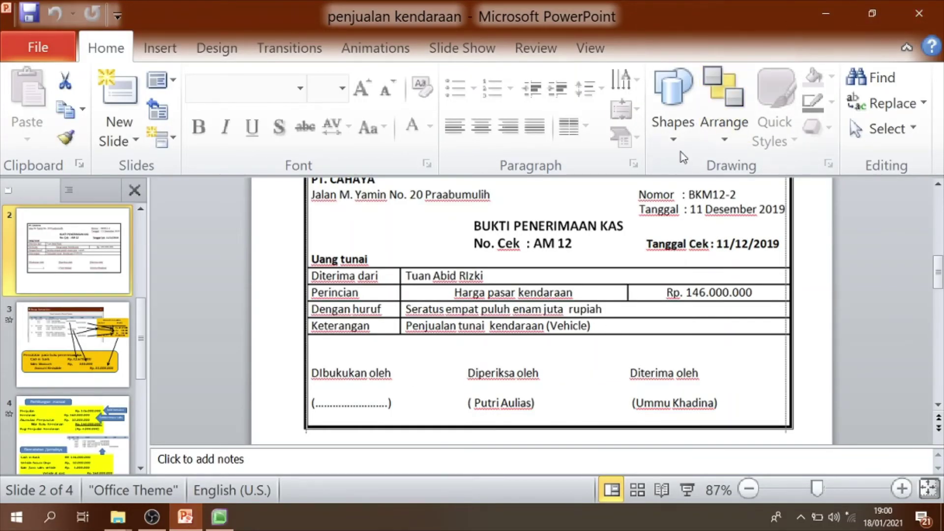
click(825, 15)
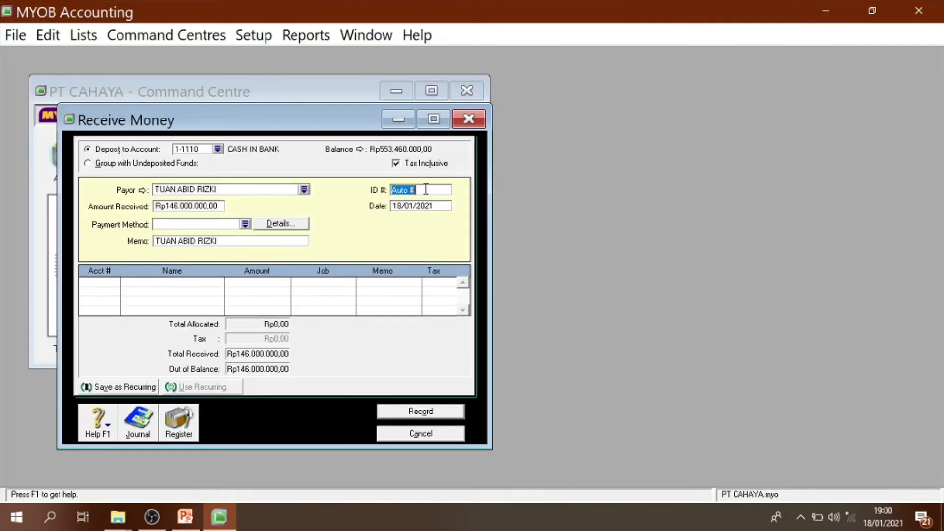
text(AM12)
double_click(436, 207)
text(11/12/2019)
Replace the receipt's memo with PENJUALAN KENDARAAN TUNAI
click(157, 241)
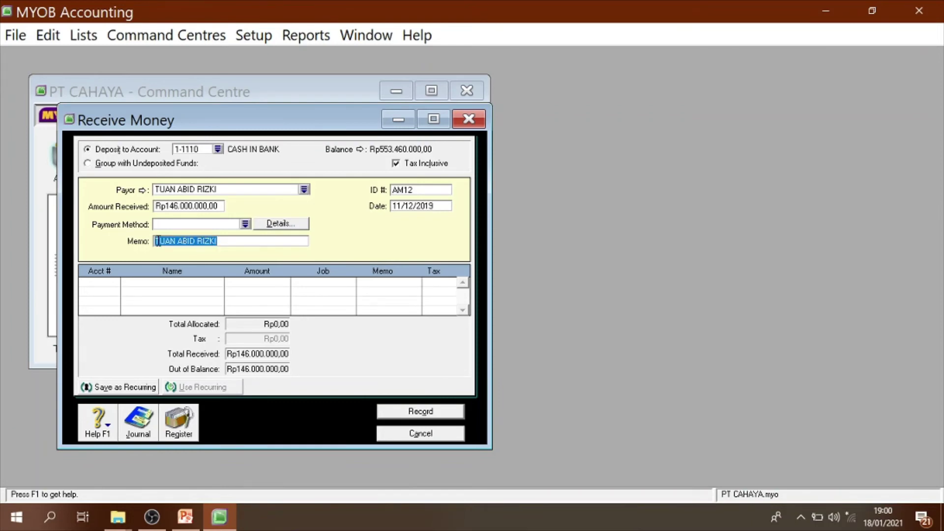
text(PE)
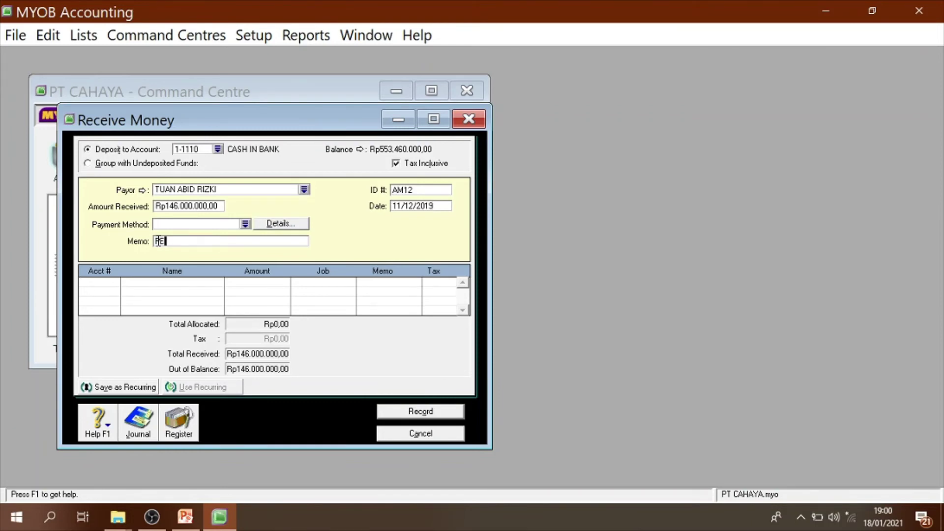
text(NJUALAN KE)
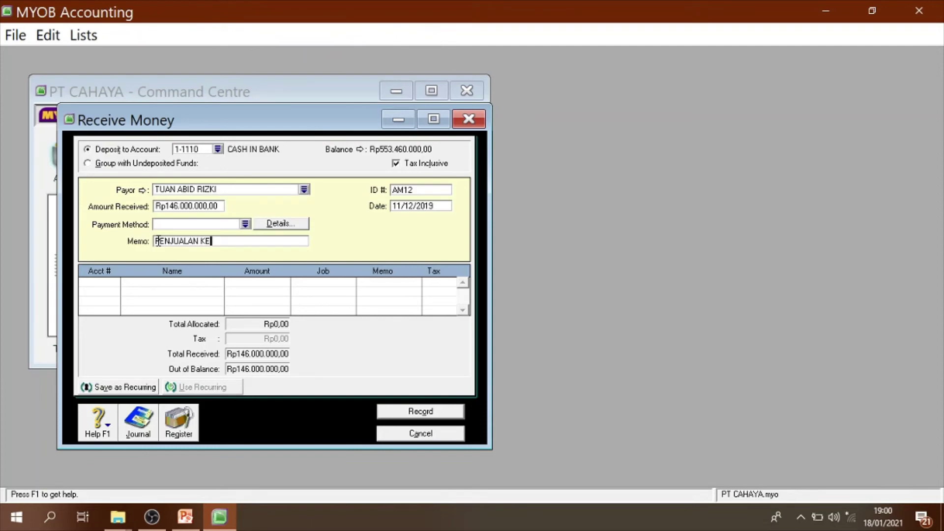
text(NDAR)
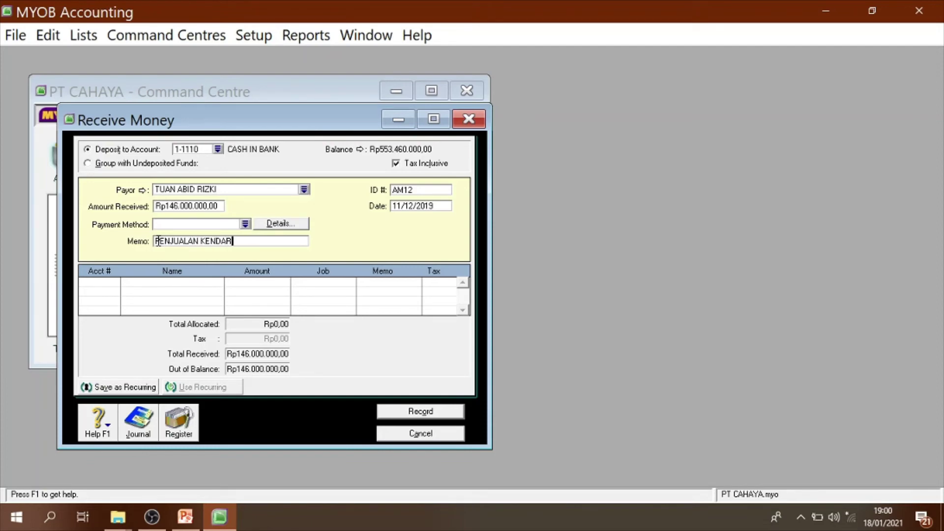
text(AAN TUNAI)
Start the first account allocation line, and switch to PowerPoint's slide 4 to examine the vehicle sale calculation and journal entries
click(112, 285)
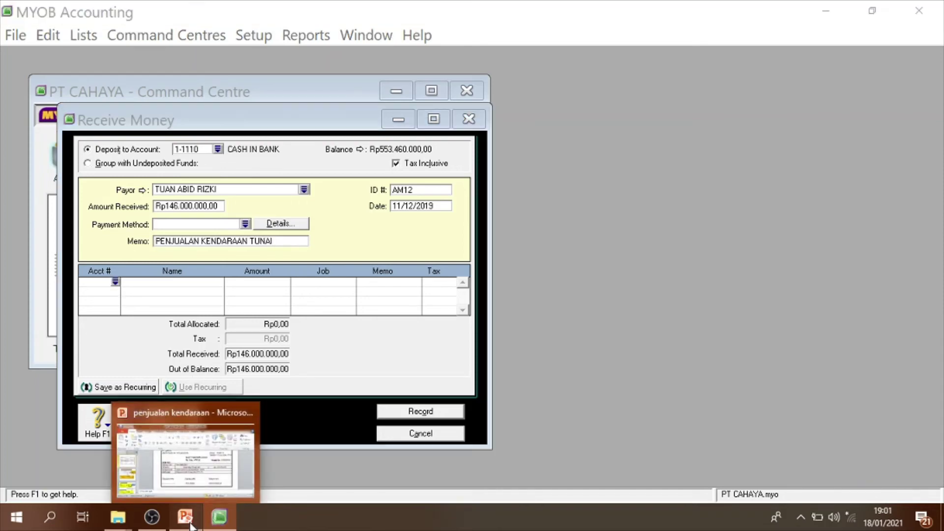
click(182, 455)
click(111, 443)
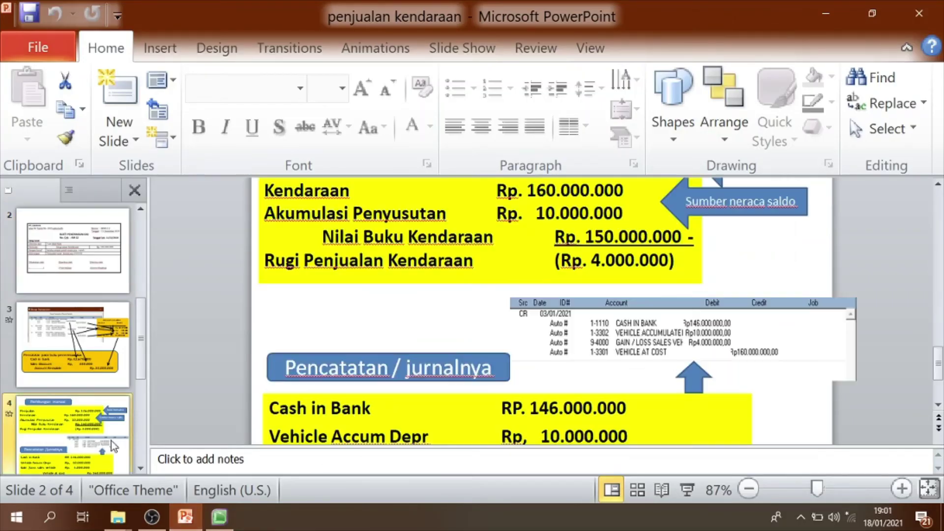